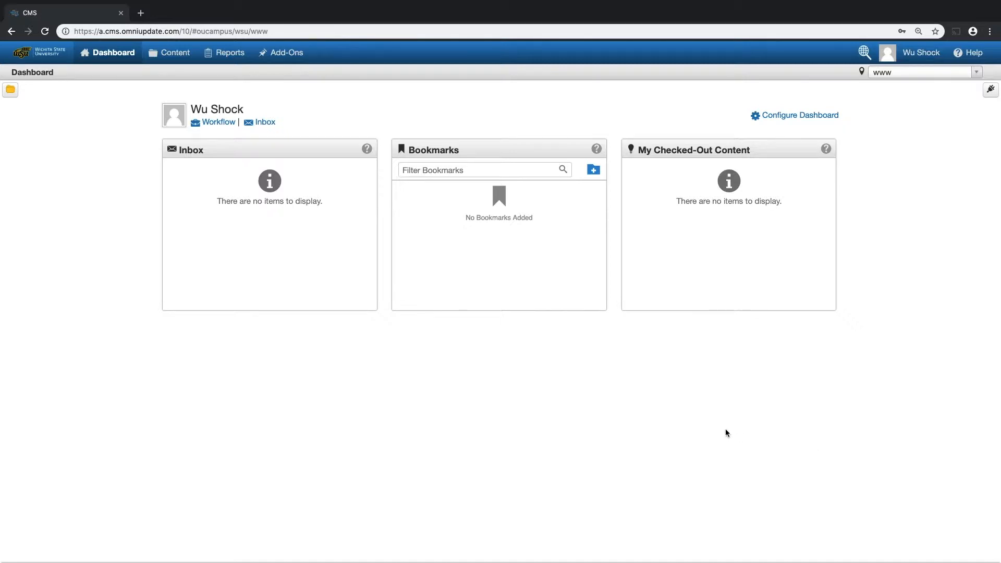
Open the Assets list from the site's content and browse through the existing assets.
{"action": "mouse_move", "coordinate": [194, 76]}
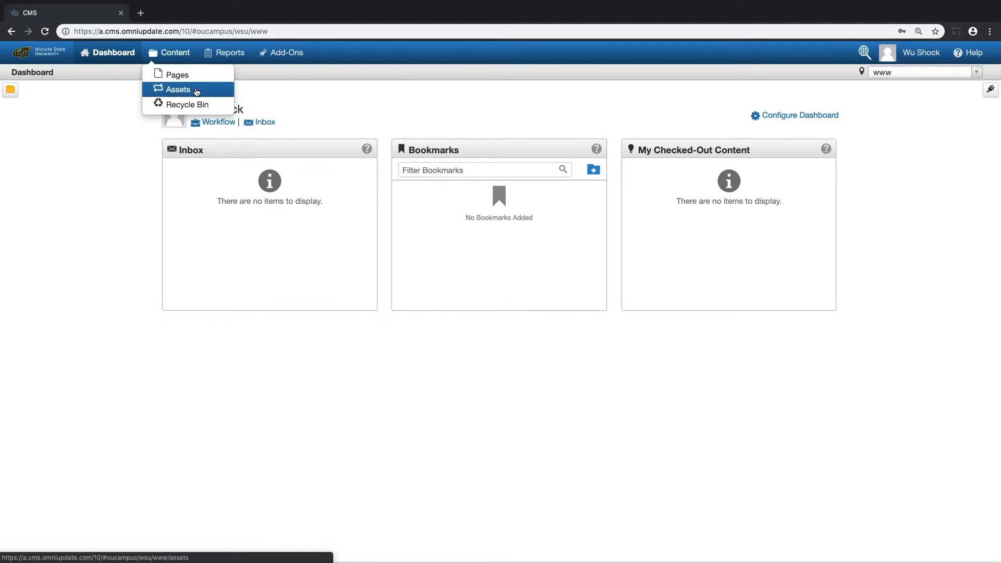
{"action": "left_click", "coordinate": [197, 91]}
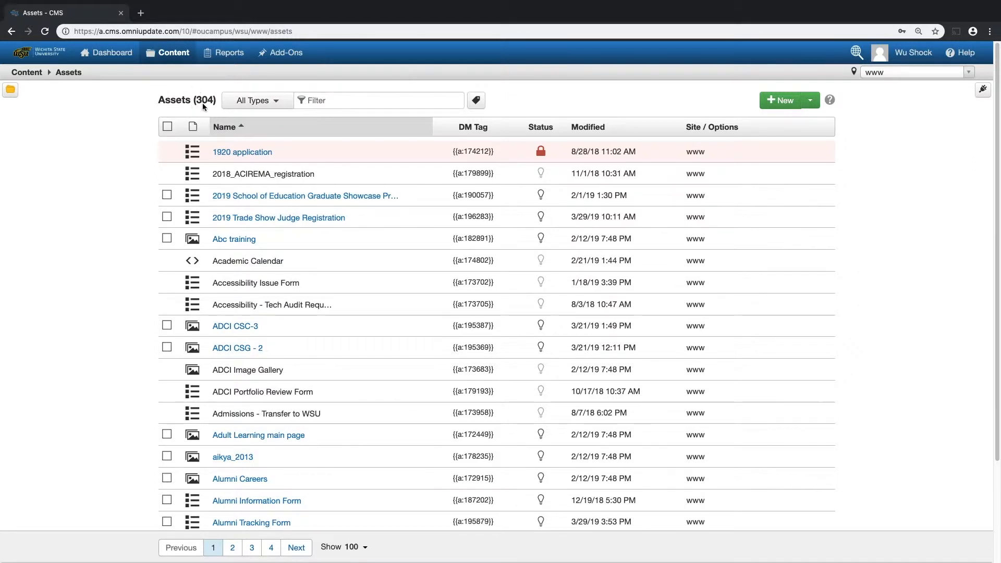
{"action": "scroll", "coordinate": [260, 307], "scroll_direction": "down", "scroll_amount": 5}
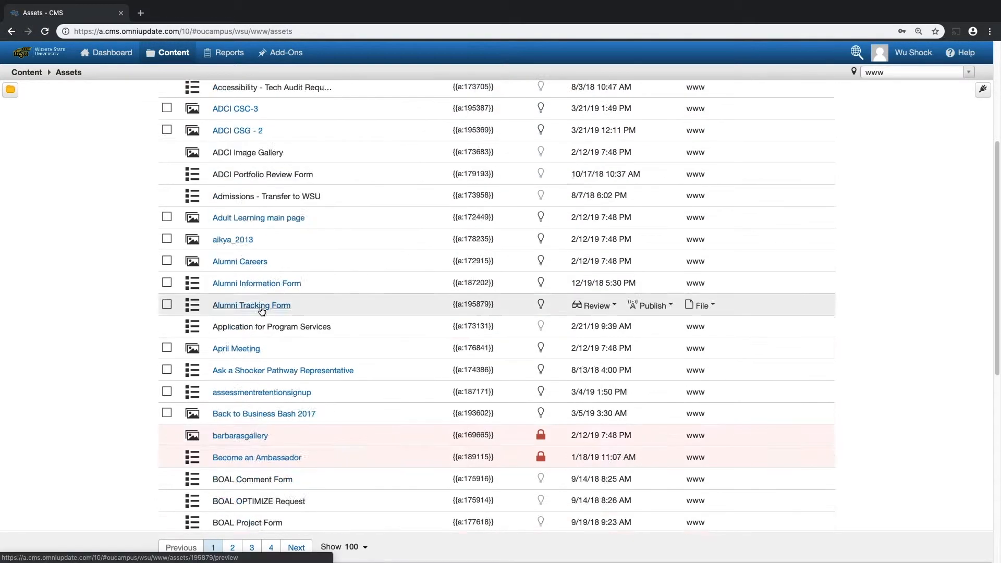
{"action": "scroll", "coordinate": [261, 307], "scroll_direction": "up", "scroll_amount": 5}
Filter the asset list by a person's first name, and clear the filter text.
{"action": "left_click", "coordinate": [336, 99]}
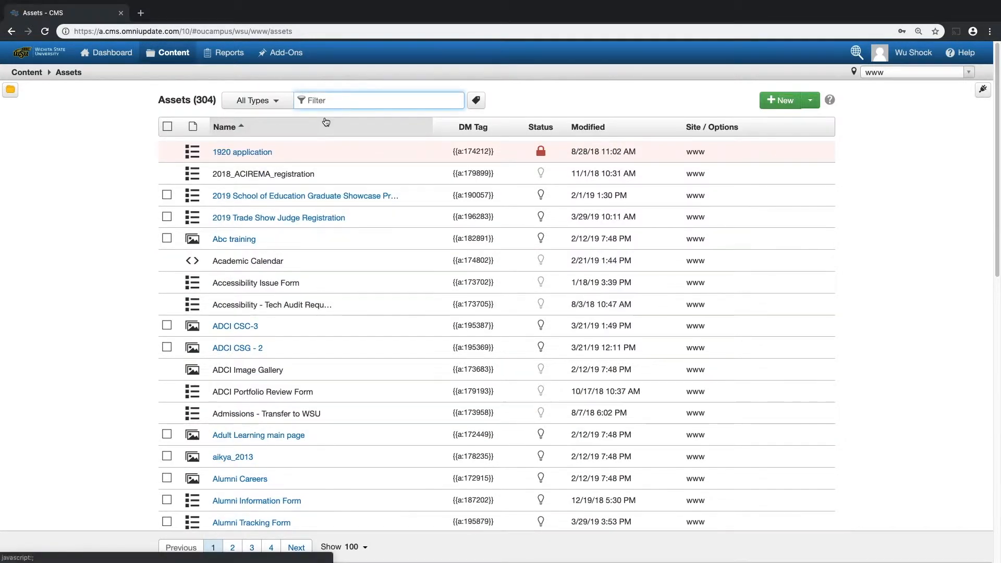
{"action": "type", "text": "caleb"}
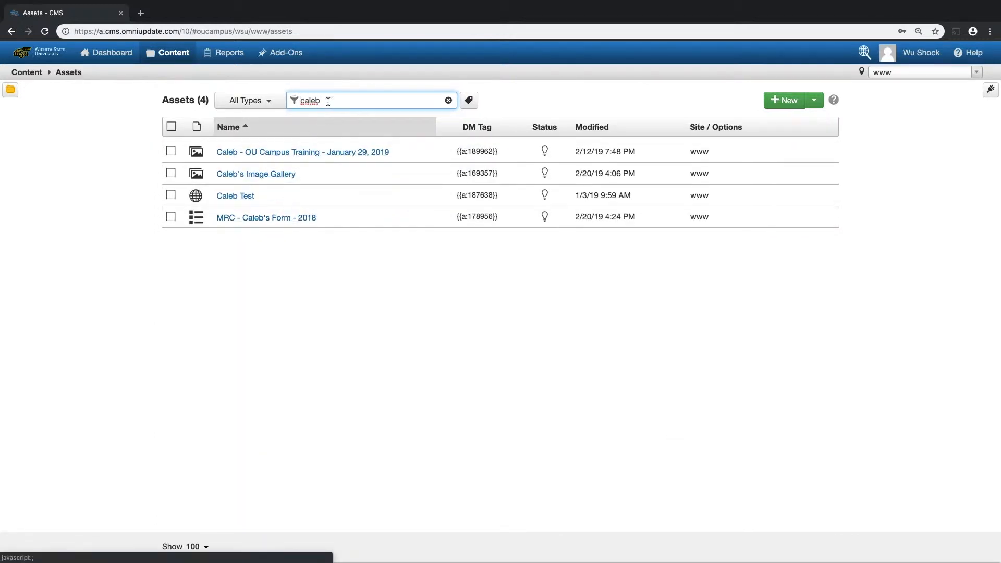
{"action": "left_click_drag", "start_coordinate": [328, 99], "coordinate": [296, 99]}
{"action": "key", "text": "BackSpace"}
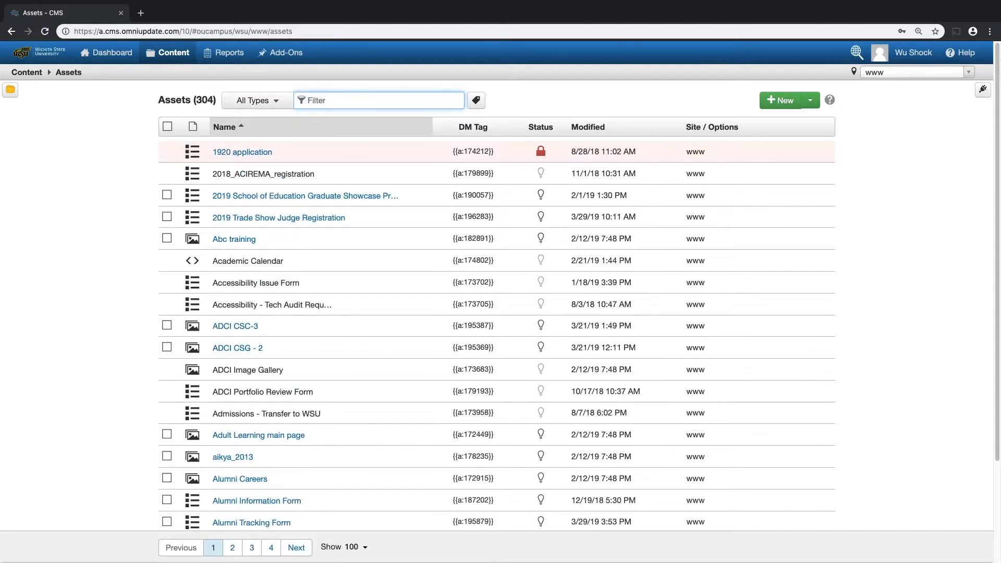
Limit the asset list to the Image Gallery type and filter it by the mrc tag.
{"action": "left_click", "coordinate": [280, 102]}
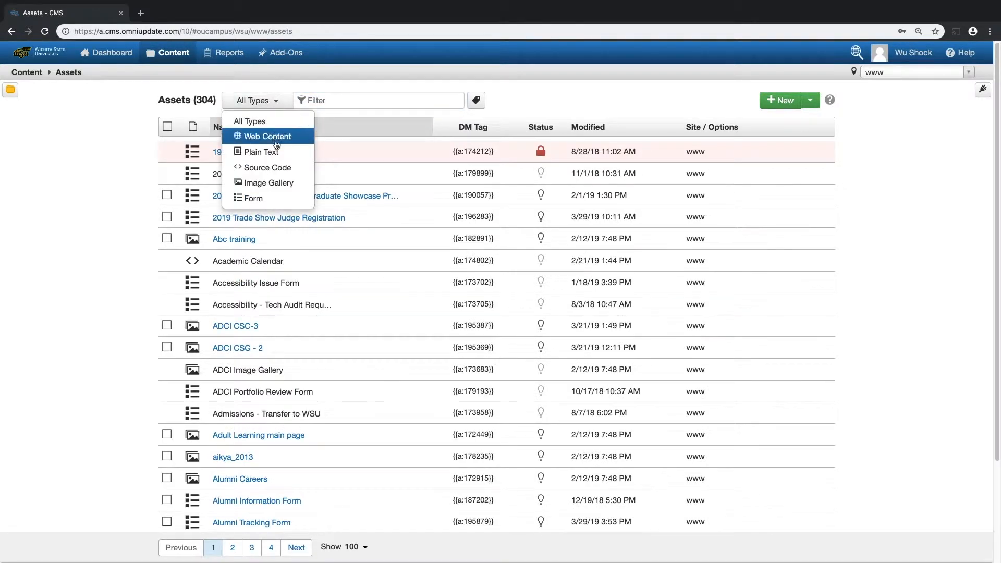
{"action": "left_click", "coordinate": [285, 184]}
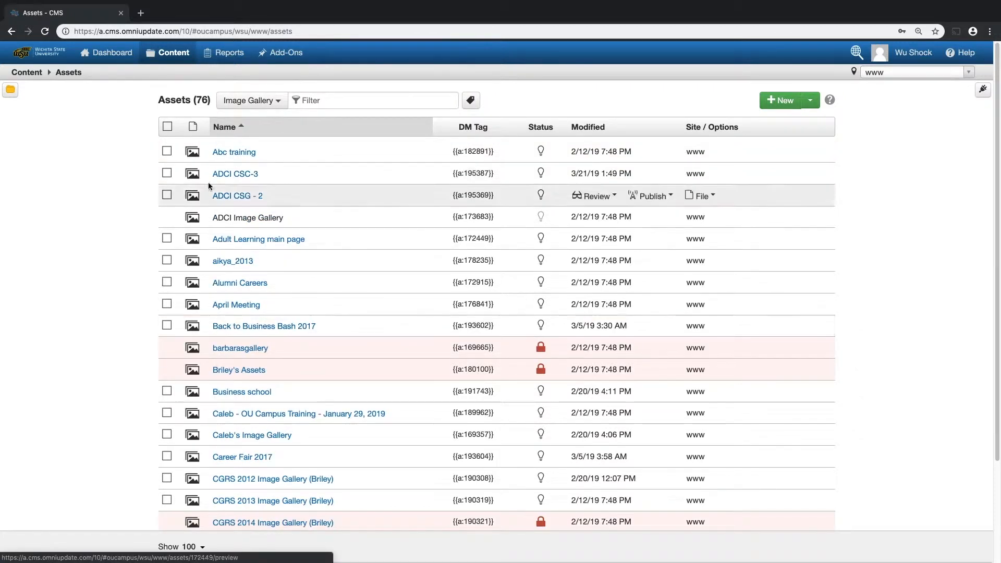
{"action": "left_click", "coordinate": [470, 100]}
{"action": "type", "text": "new"}
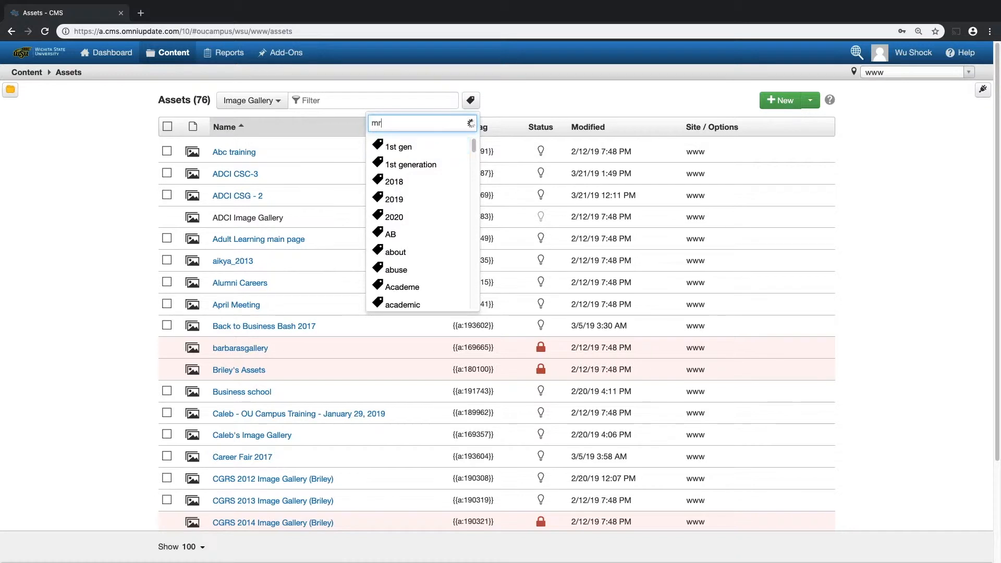
{"action": "left_click", "coordinate": [412, 148]}
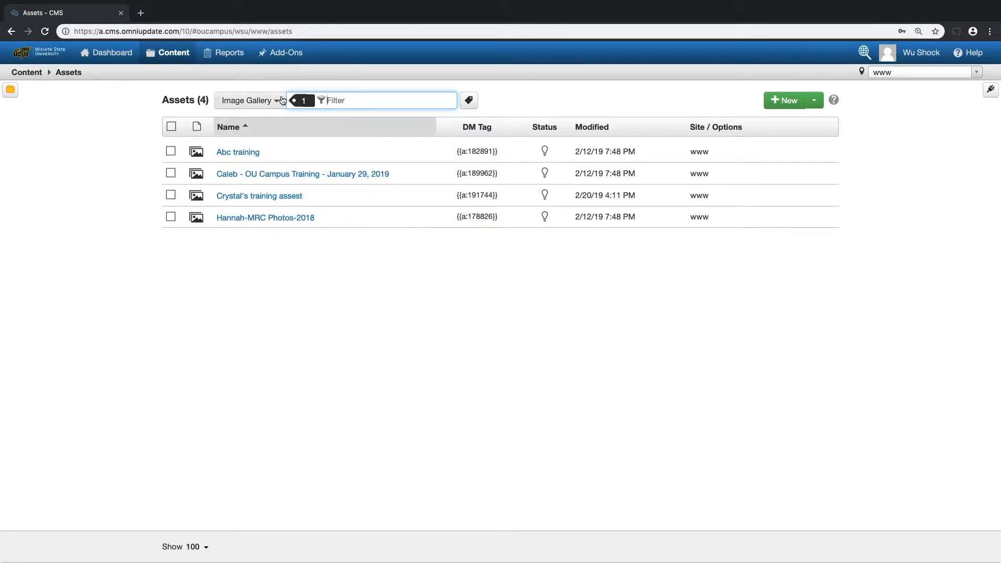
Remove the mrc tag filter and set the asset type filter back to All Types.
{"action": "left_click", "coordinate": [301, 100]}
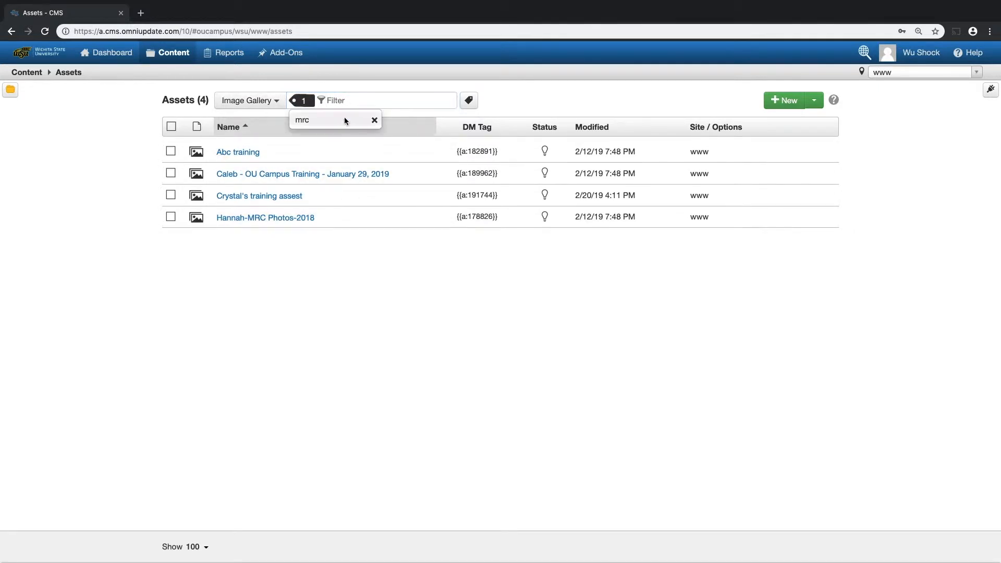
{"action": "left_click", "coordinate": [374, 121]}
{"action": "left_click", "coordinate": [277, 100]}
{"action": "left_click", "coordinate": [272, 117]}
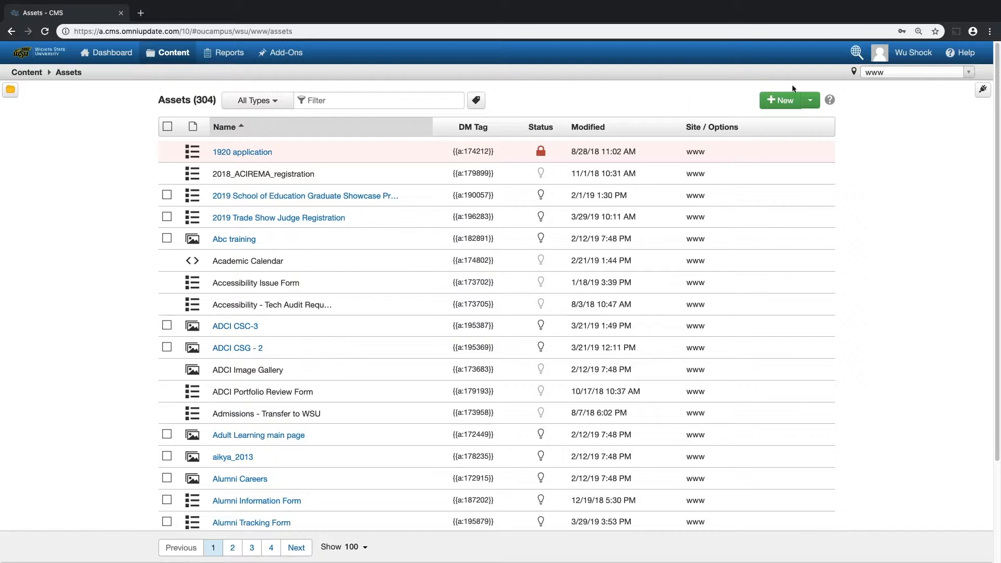
Start creating a new Image Gallery asset.
{"action": "left_click", "coordinate": [817, 102]}
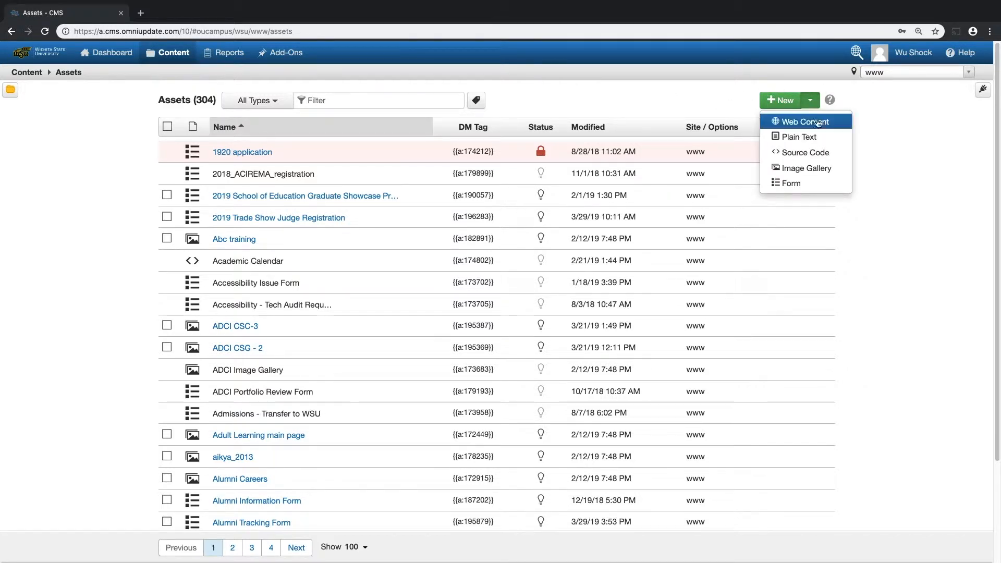
{"action": "left_click", "coordinate": [822, 170]}
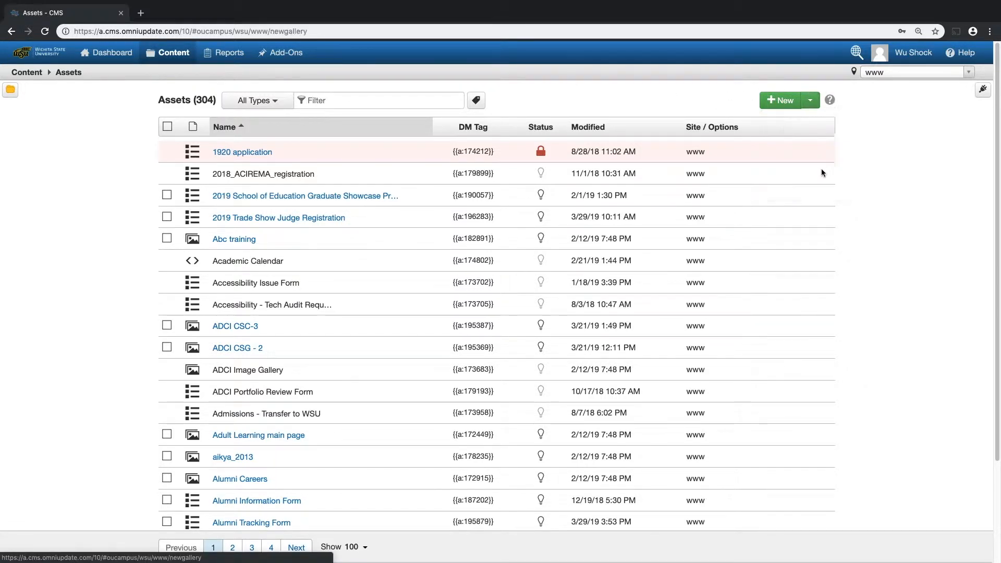
{"action": "left_click", "coordinate": [584, 143]}
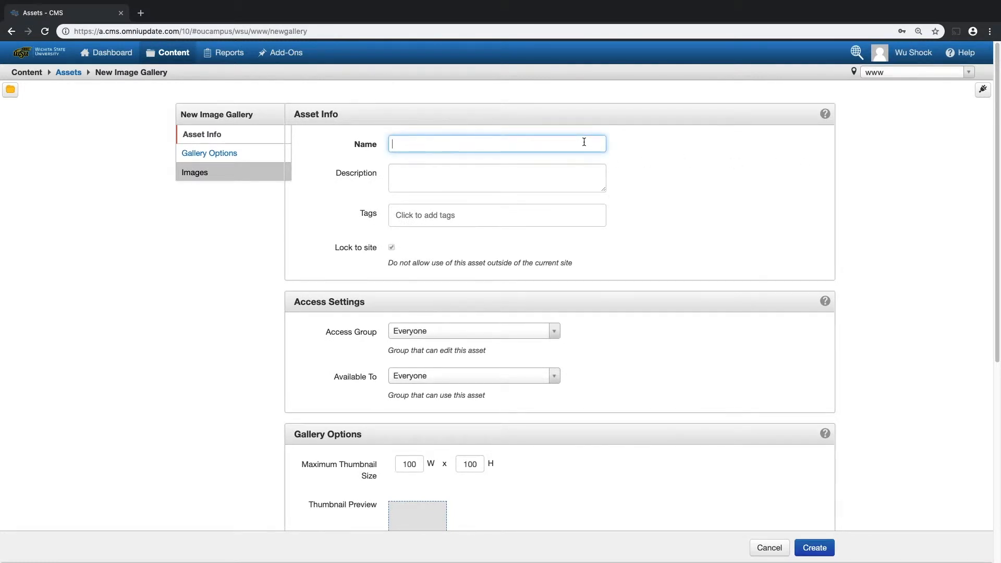
Name the new image gallery "Brand New Image Gallery_DELETE".
{"action": "type", "text": "Brand New I"}
{"action": "type", "text": "mage"}
{"action": "type", "text": " Gallery"}
{"action": "type", "text": "_TEST_D"}
{"action": "key", "text": "BackSpace"}
{"action": "key", "text": "BackSpace"}
{"action": "key", "text": "BackSpace"}
{"action": "key", "text": "BackSpace"}
{"action": "key", "text": "BackSpace"}
{"action": "key", "text": "BackSpace"}
{"action": "type", "text": "DELETE"}
Name the new gallery "MRC Image Gallery" and assign it the existing mrc tag.
{"action": "triple_click", "coordinate": [568, 142]}
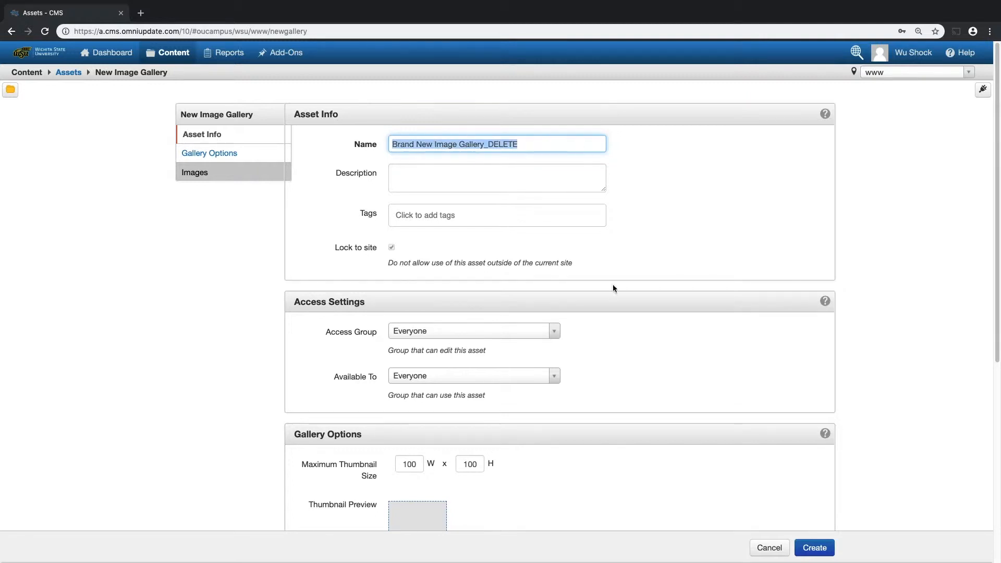
{"action": "type", "text": "MRC Image Gallery"}
{"action": "left_click", "coordinate": [485, 179]}
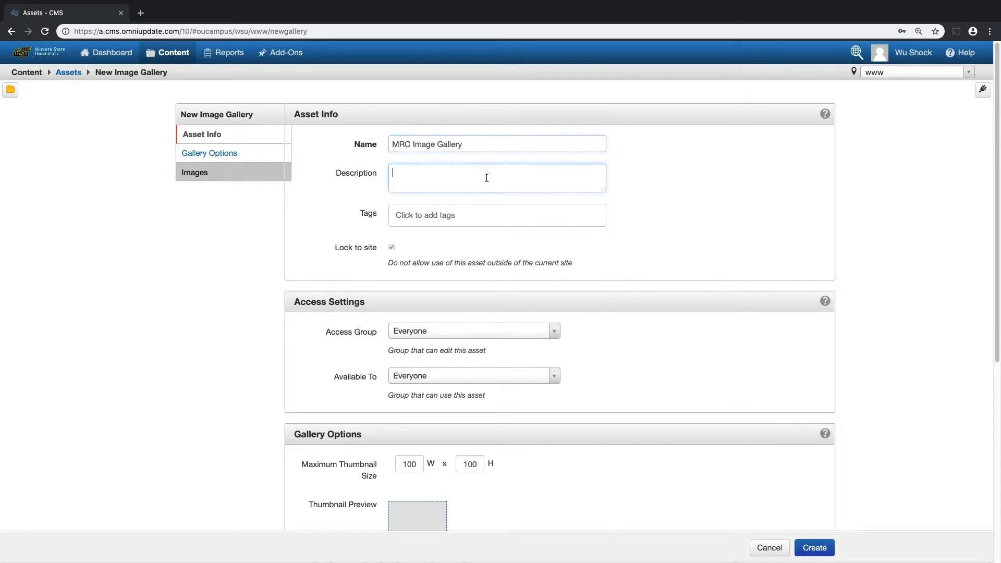
{"action": "left_click", "coordinate": [473, 215]}
{"action": "type", "text": "mrc"}
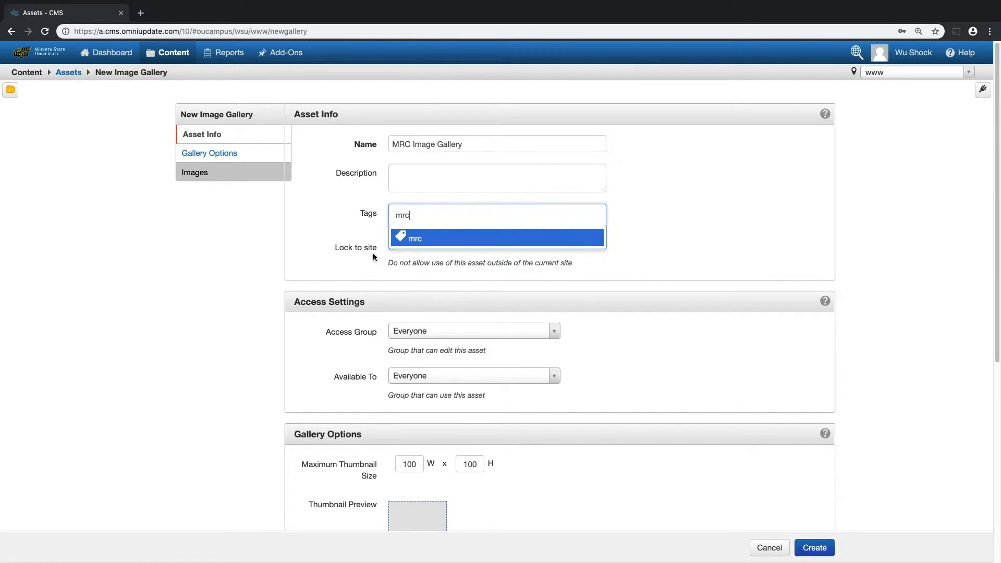
{"action": "left_click", "coordinate": [409, 239]}
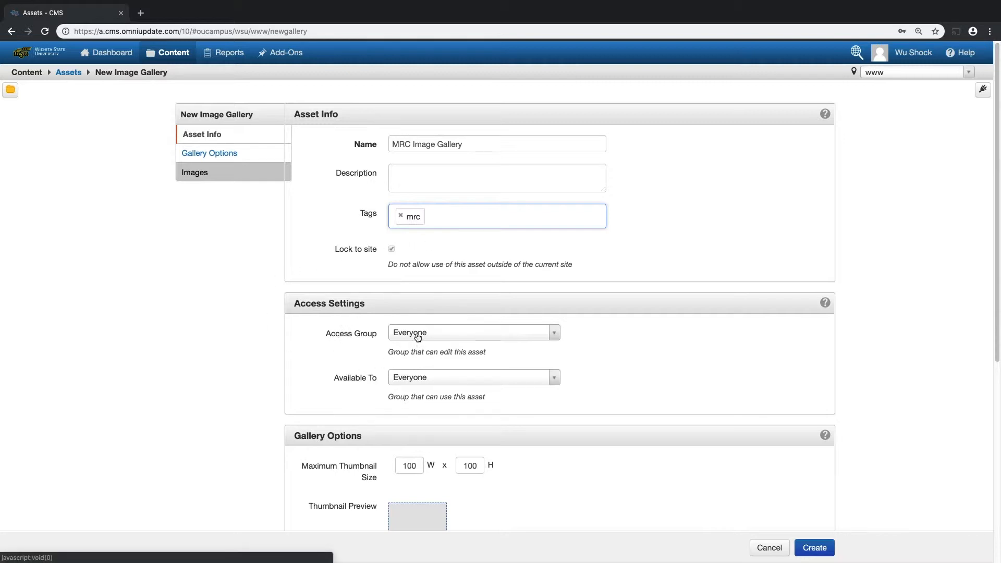
Set the gallery's Access Group to omniupdatetest1 and make it available to the _training group.
{"action": "left_click", "coordinate": [494, 338]}
{"action": "scroll", "coordinate": [470, 402], "scroll_direction": "down", "scroll_amount": 1}
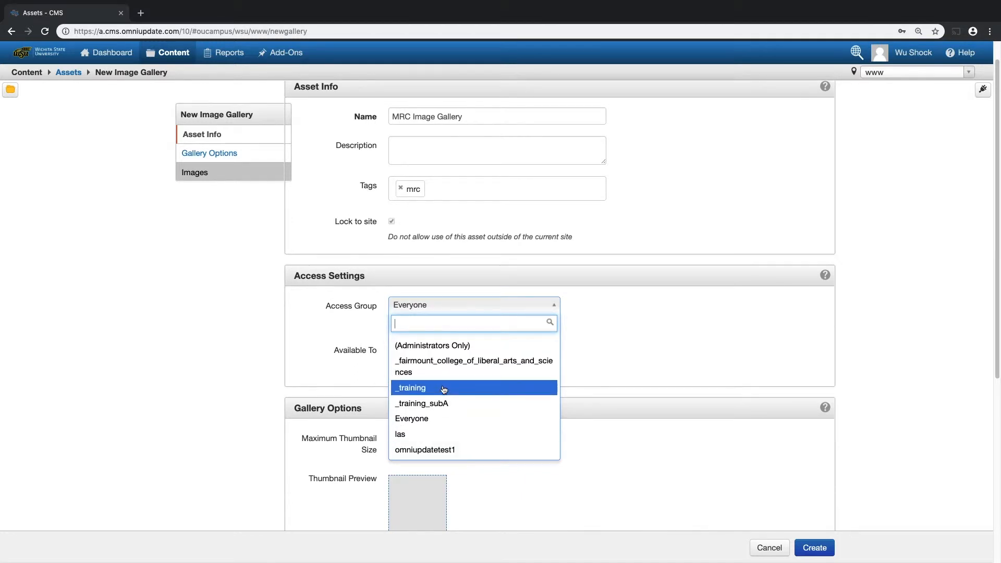
{"action": "left_click", "coordinate": [451, 449]}
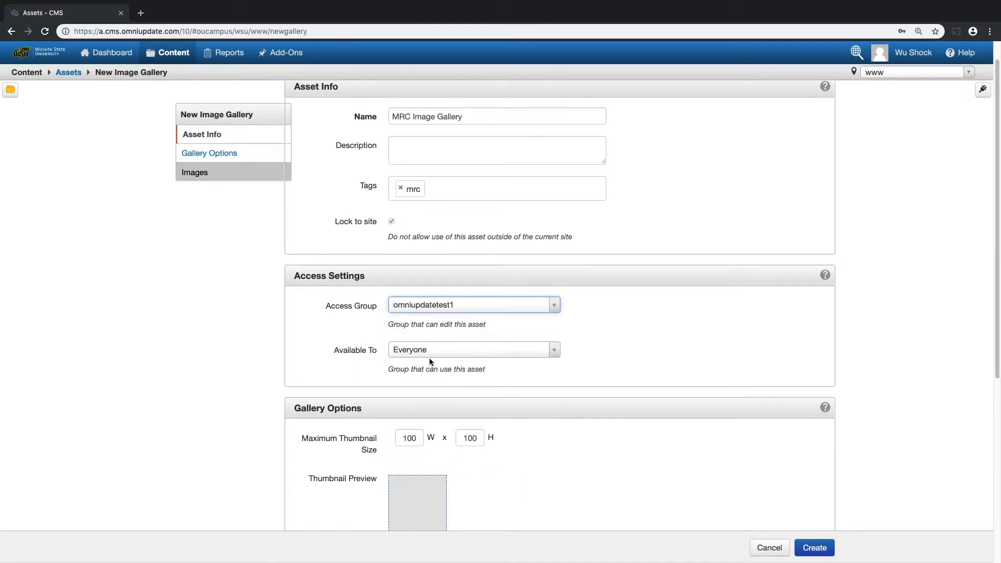
{"action": "left_click", "coordinate": [410, 352]}
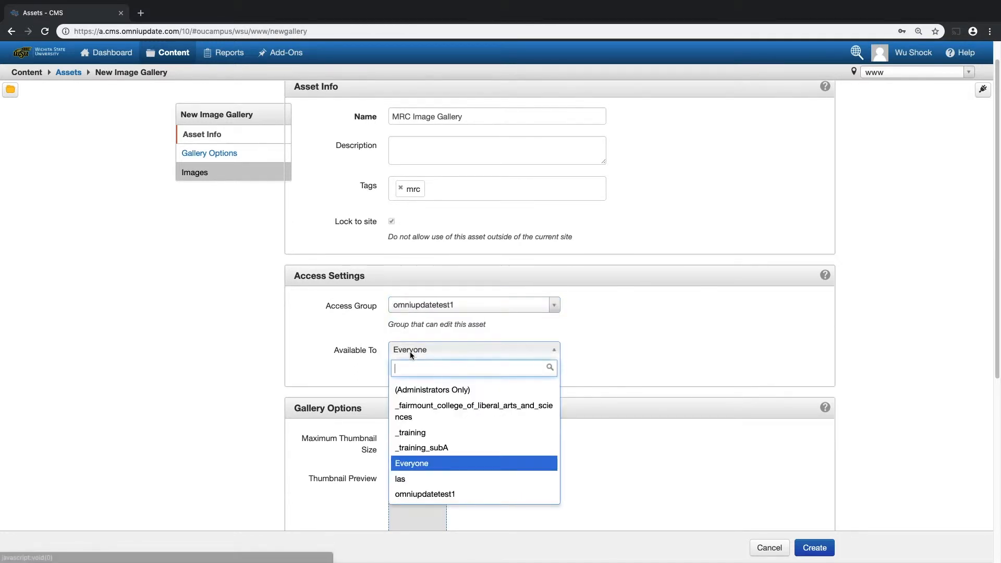
{"action": "left_click", "coordinate": [424, 433]}
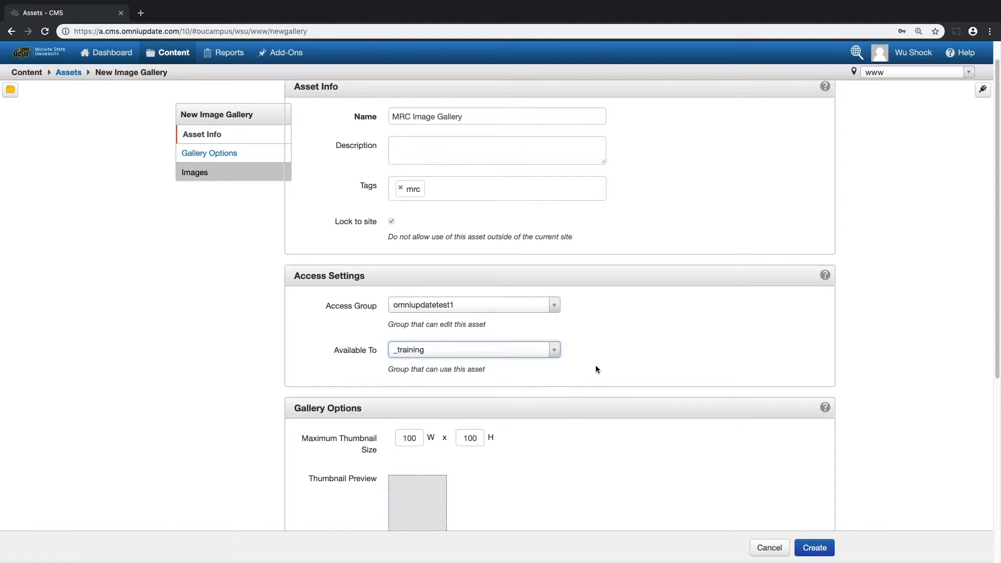
Set the gallery's maximum thumbnail size to 300 wide by 300 high.
{"action": "scroll", "coordinate": [595, 370], "scroll_direction": "down", "scroll_amount": 4}
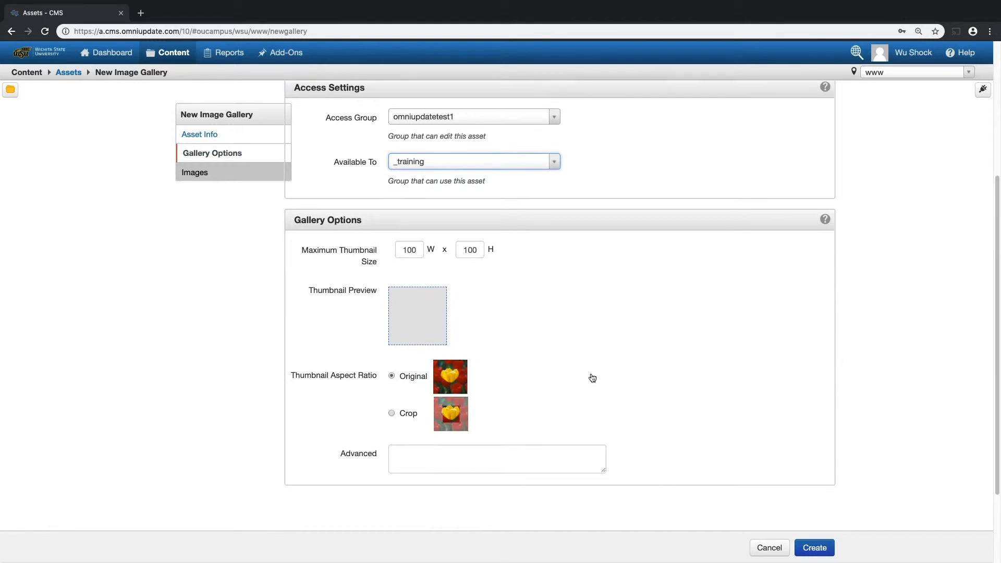
{"action": "double_click", "coordinate": [409, 250]}
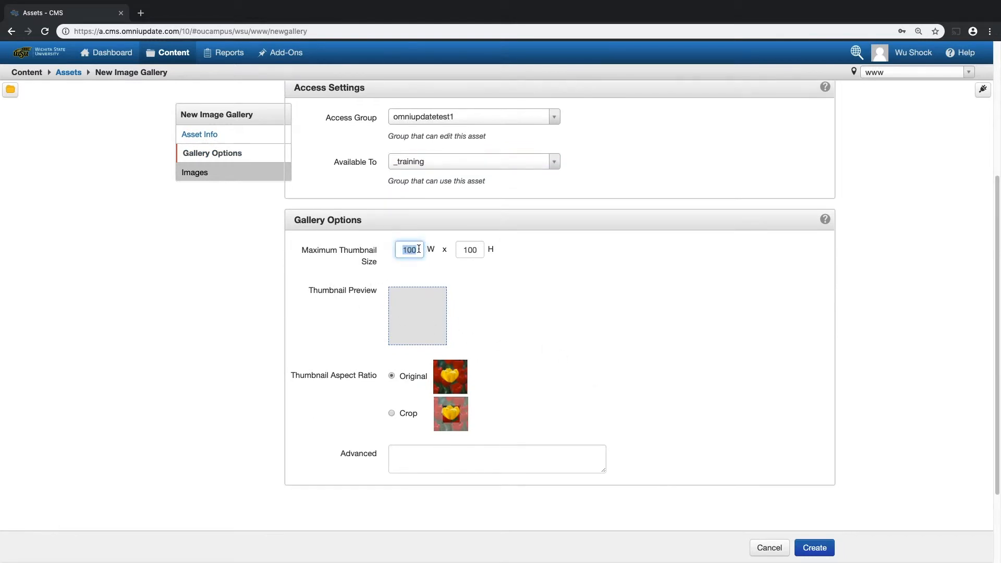
{"action": "type", "text": "300"}
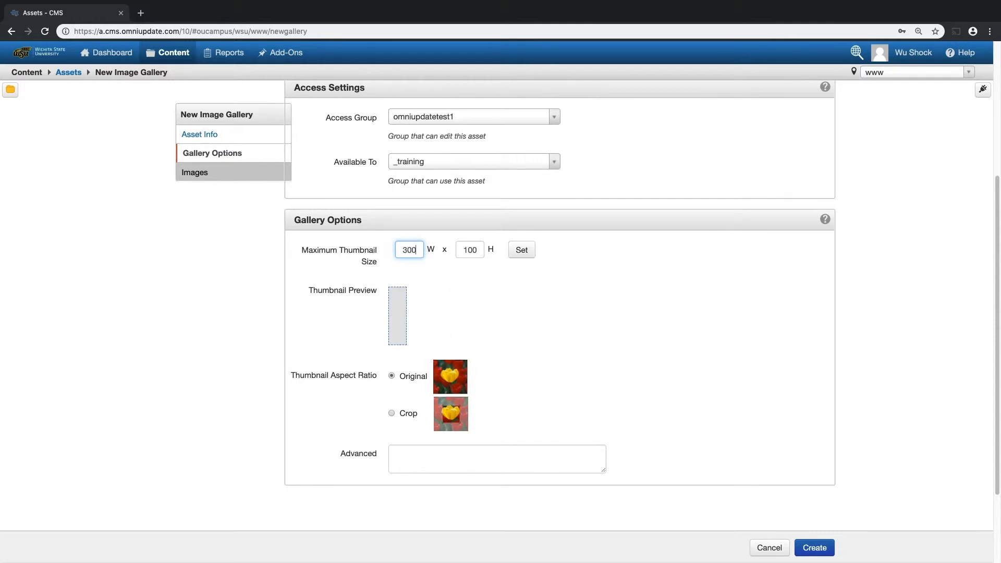
{"action": "key", "text": "Tab"}
{"action": "type", "text": "300"}
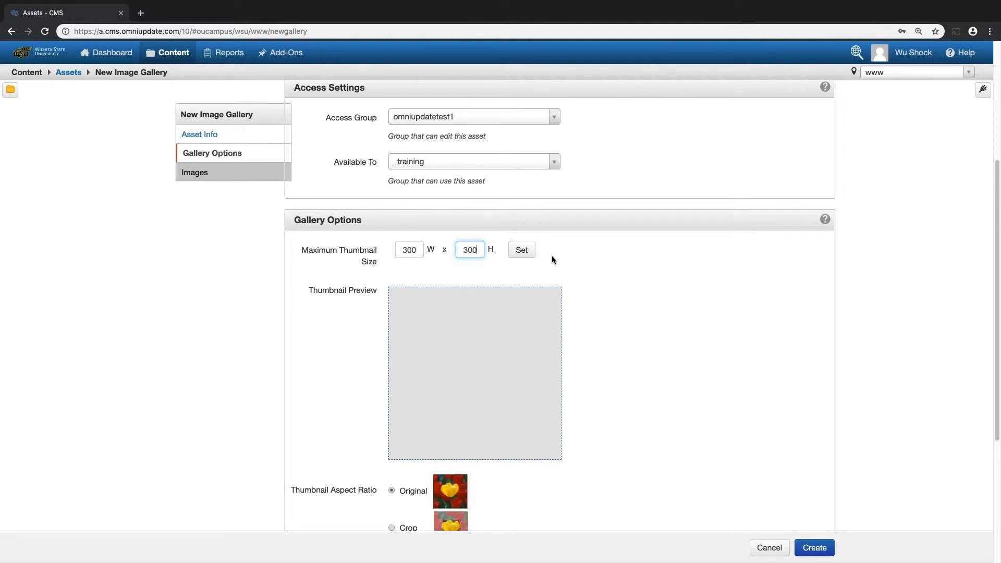
Set the thumbnail aspect ratio to Crop and create the image gallery.
{"action": "scroll", "coordinate": [568, 318], "scroll_direction": "down", "scroll_amount": 2}
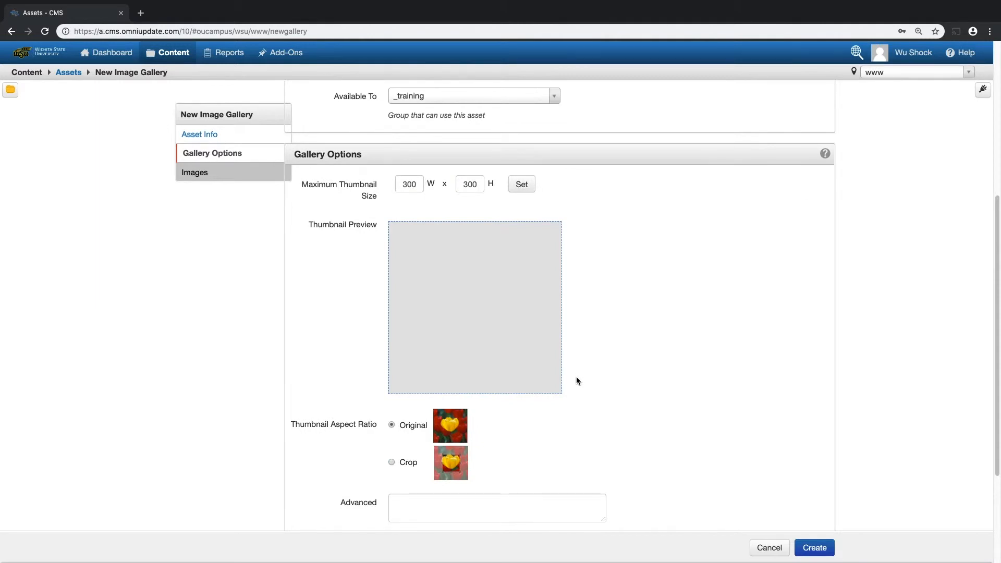
{"action": "scroll", "coordinate": [530, 426], "scroll_direction": "down", "scroll_amount": 2}
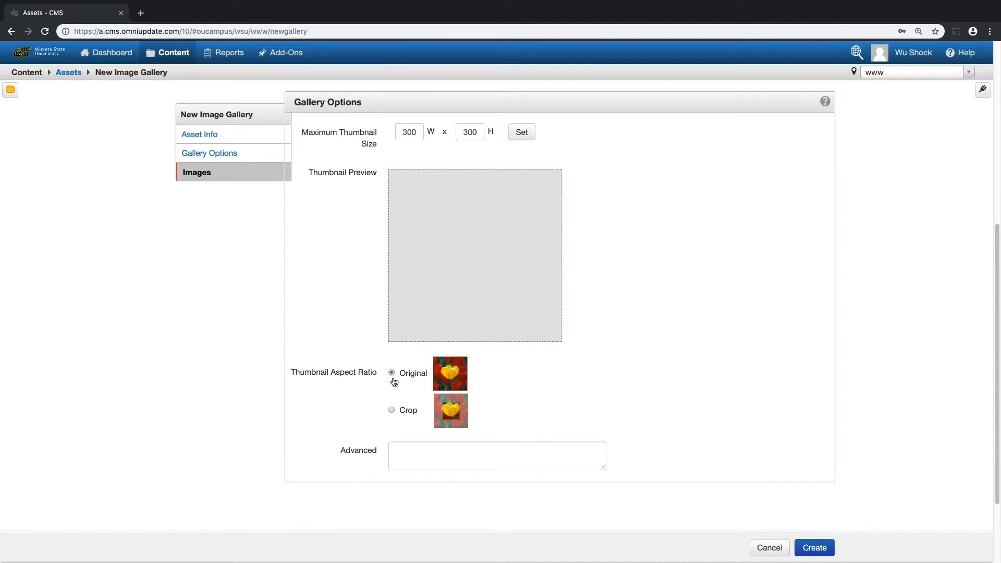
{"action": "left_click", "coordinate": [392, 411]}
{"action": "left_click", "coordinate": [817, 548]}
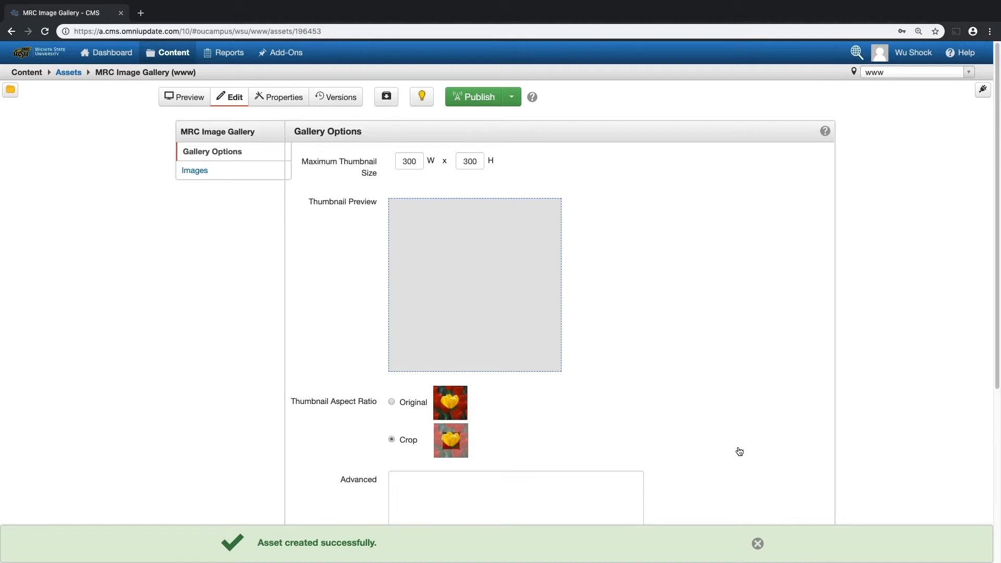
Add motion_capture_800x600.png, profile_1.png, profile_2.png and profile_3.png from the Profile_Test folder to the gallery's images.
{"action": "scroll", "coordinate": [739, 451], "scroll_direction": "down", "scroll_amount": 3}
{"action": "left_click", "coordinate": [758, 545]}
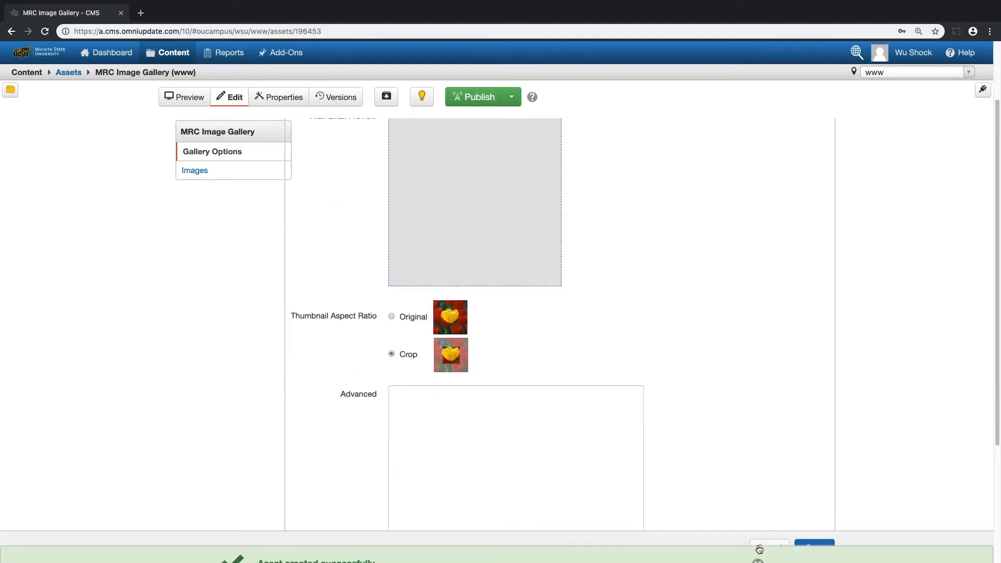
{"action": "scroll", "coordinate": [655, 435], "scroll_direction": "down", "scroll_amount": 3}
{"action": "scroll", "coordinate": [668, 424], "scroll_direction": "down", "scroll_amount": 2}
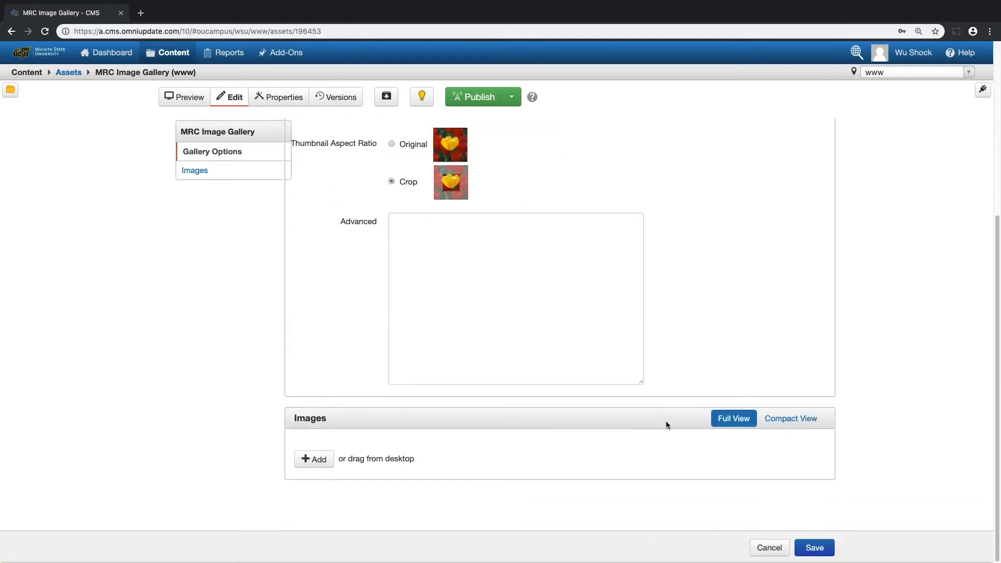
{"action": "left_click", "coordinate": [325, 464]}
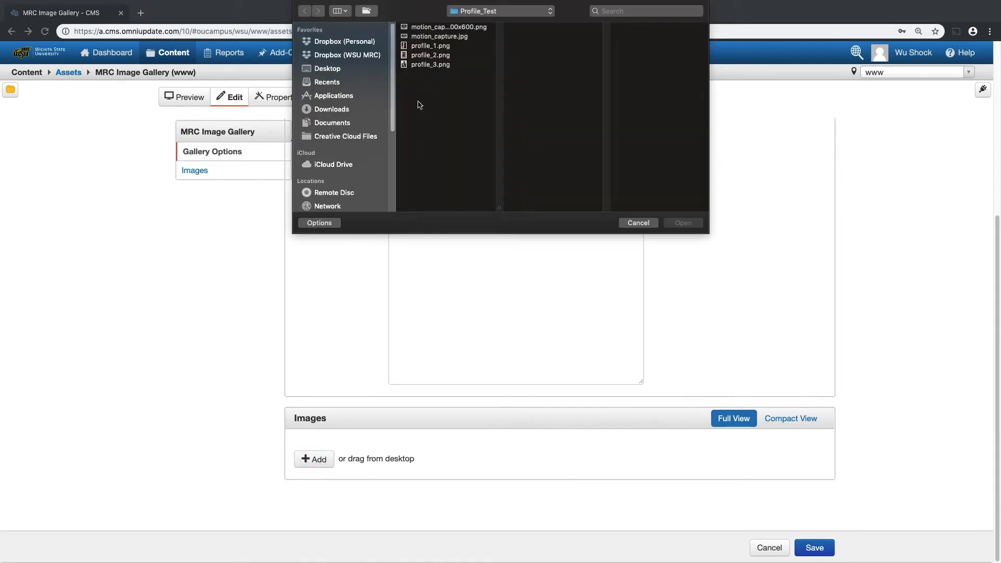
{"action": "left_click", "coordinate": [427, 30]}
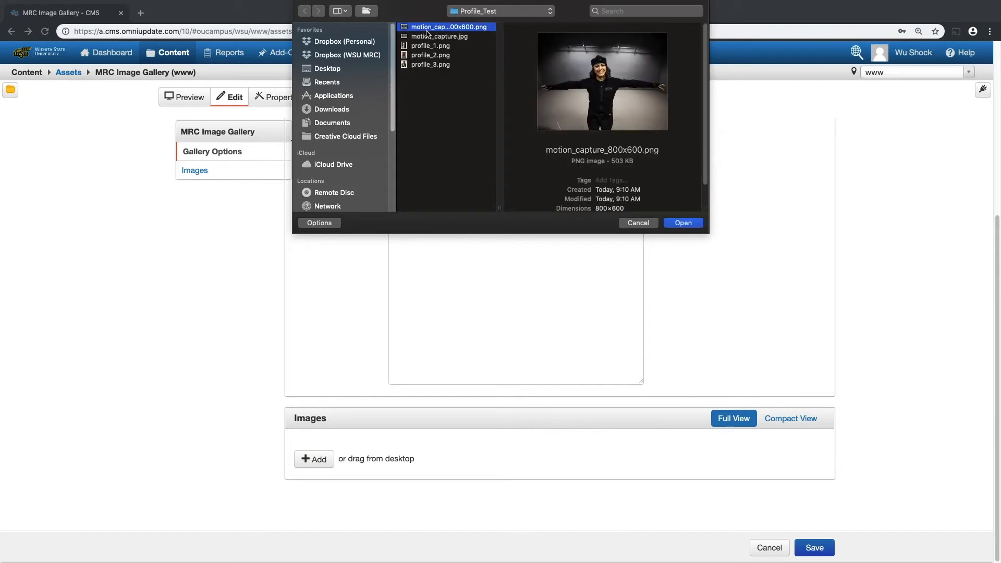
{"action": "left_click", "coordinate": [430, 46], "text": "super"}
{"action": "left_click", "coordinate": [431, 65], "text": "shift"}
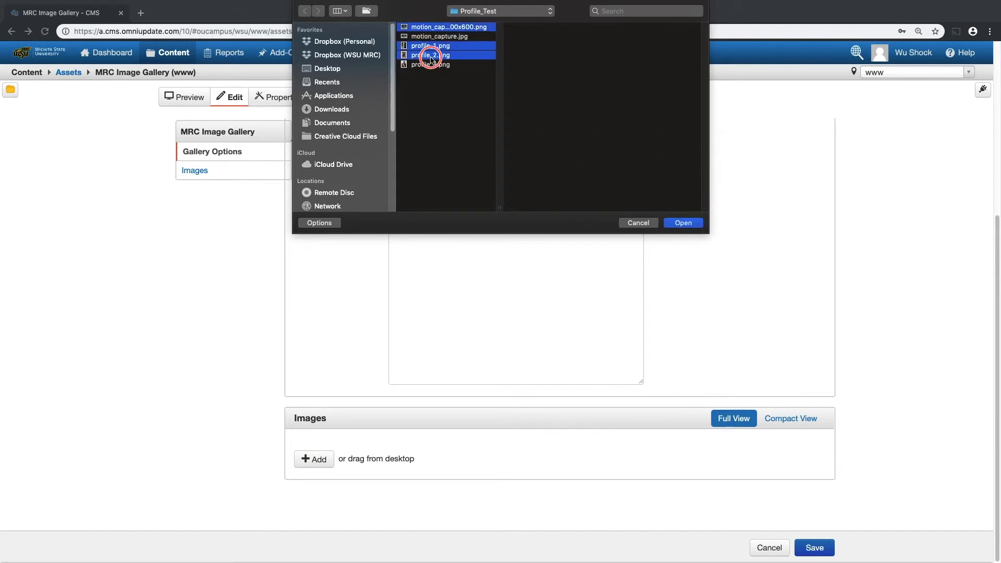
{"action": "left_click", "coordinate": [679, 223]}
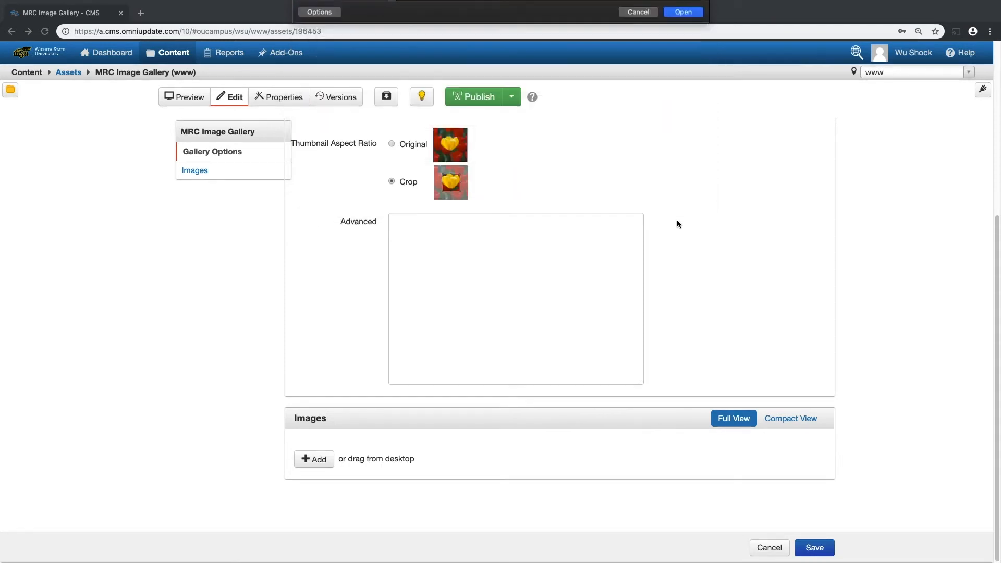
Set the description of the first gallery image, the woman holding a coffee cup, to "Person 1".
{"action": "scroll", "coordinate": [878, 286], "scroll_direction": "down", "scroll_amount": 4}
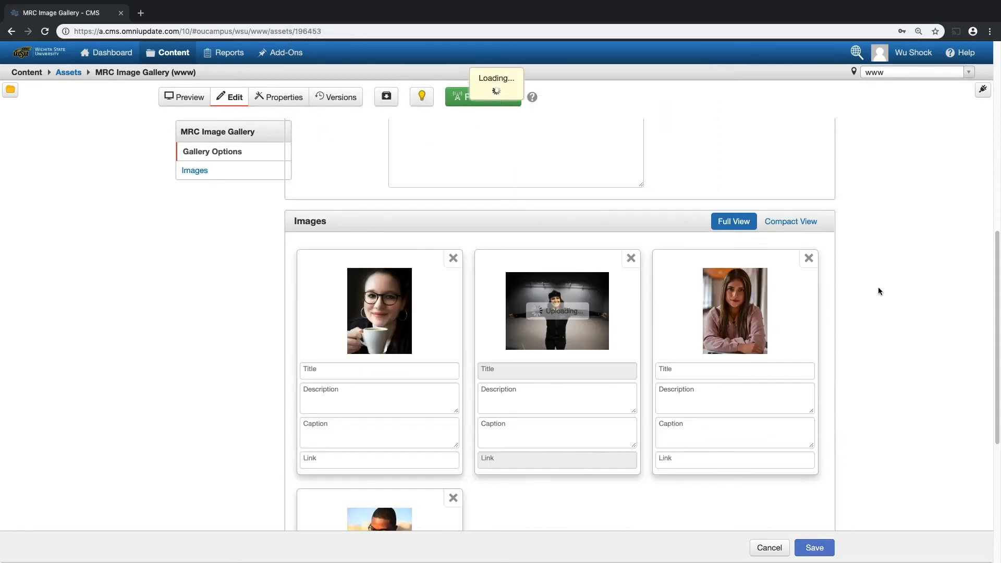
{"action": "scroll", "coordinate": [878, 288], "scroll_direction": "down", "scroll_amount": 1}
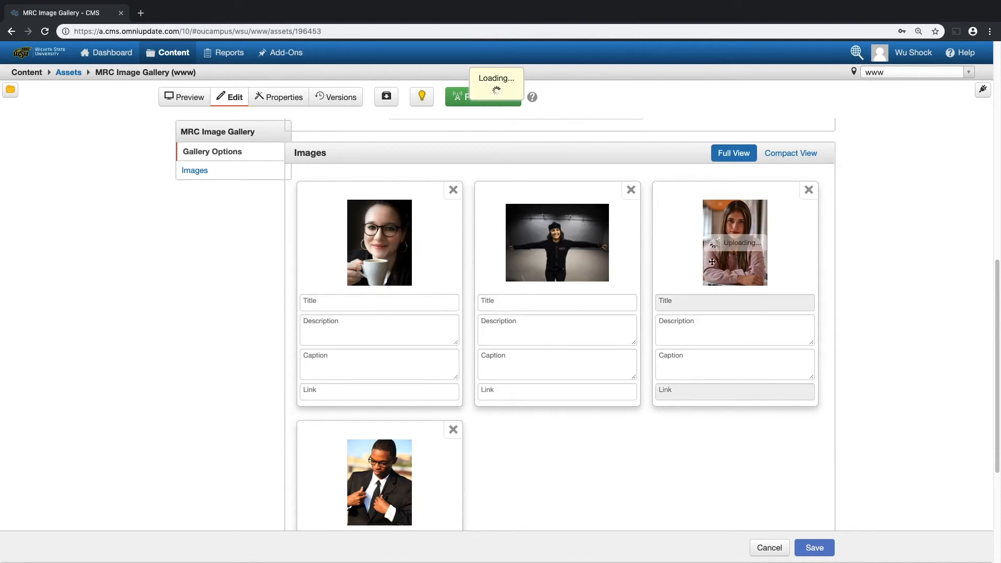
{"action": "scroll", "coordinate": [691, 353], "scroll_direction": "down", "scroll_amount": 2}
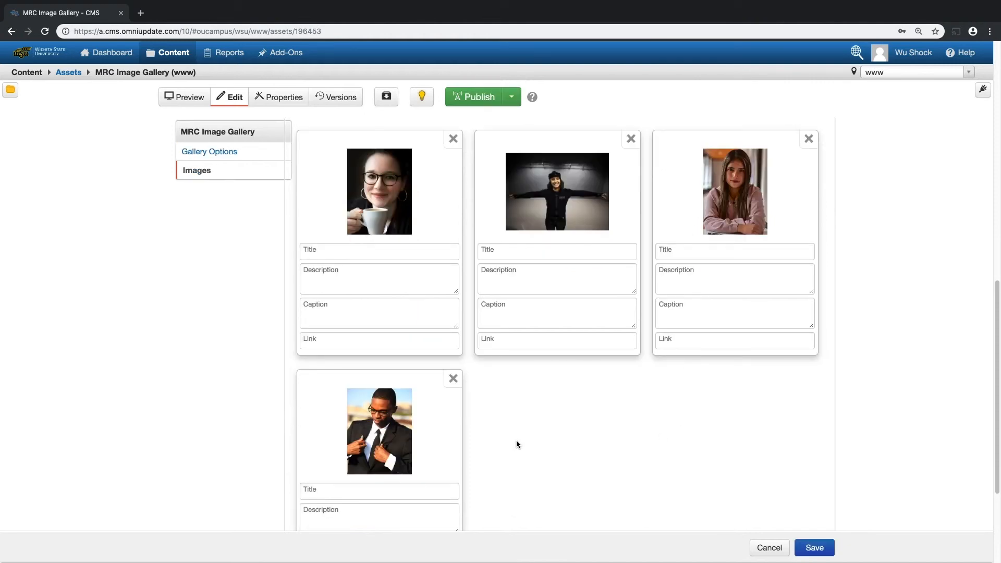
{"action": "left_click", "coordinate": [386, 275]}
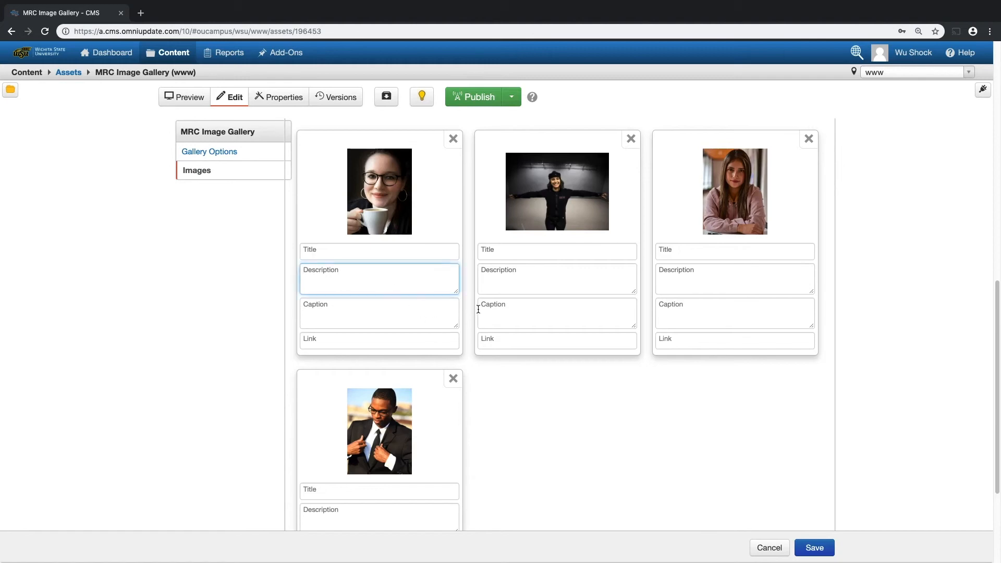
{"action": "type", "text": "Person 1"}
{"action": "key", "text": "Tab"}
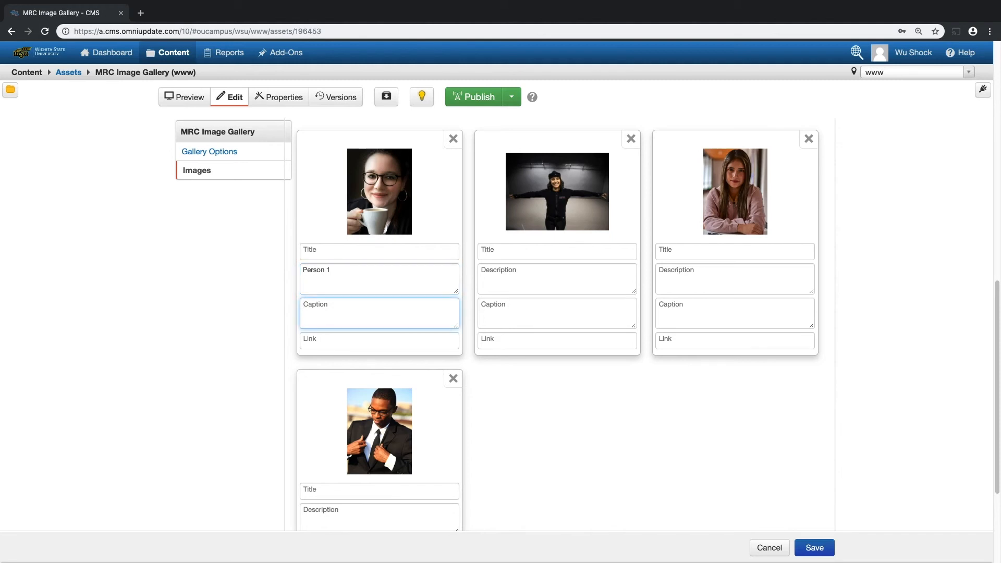
Describe the second image, the motion capture photo, as "Student testing the motion capture suit at Shocker Studios.".
{"action": "key", "text": "Tab"}
{"action": "key", "text": "Tab"}
{"action": "key", "text": "Tab"}
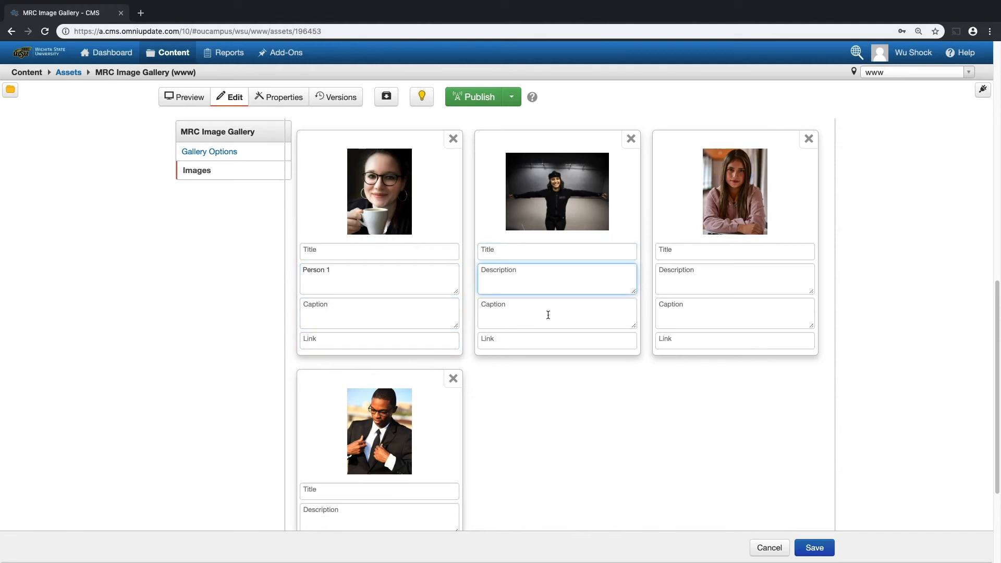
{"action": "type", "text": "Student testing the motion capture suit at Shocker Studios."}
Set the third image's description to "Person 2" and the fourth image's description to "Person 3".
{"action": "key", "text": "Tab"}
{"action": "key", "text": "Tab"}
{"action": "key", "text": "Tab"}
{"action": "key", "text": "Tab"}
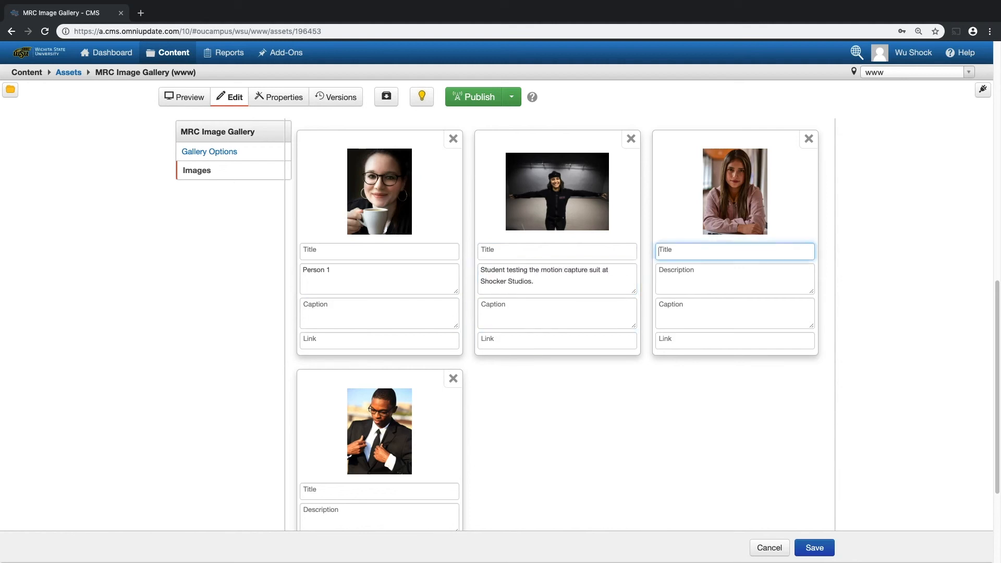
{"action": "type", "text": "Person 2"}
{"action": "key", "text": "Tab"}
{"action": "key", "text": "Tab"}
{"action": "key", "text": "Tab"}
{"action": "key", "text": "Tab"}
{"action": "type", "text": "Person 3"}
Save the MRC Image Gallery asset and publish it without a version description.
{"action": "scroll", "coordinate": [587, 470], "scroll_direction": "up", "scroll_amount": 3}
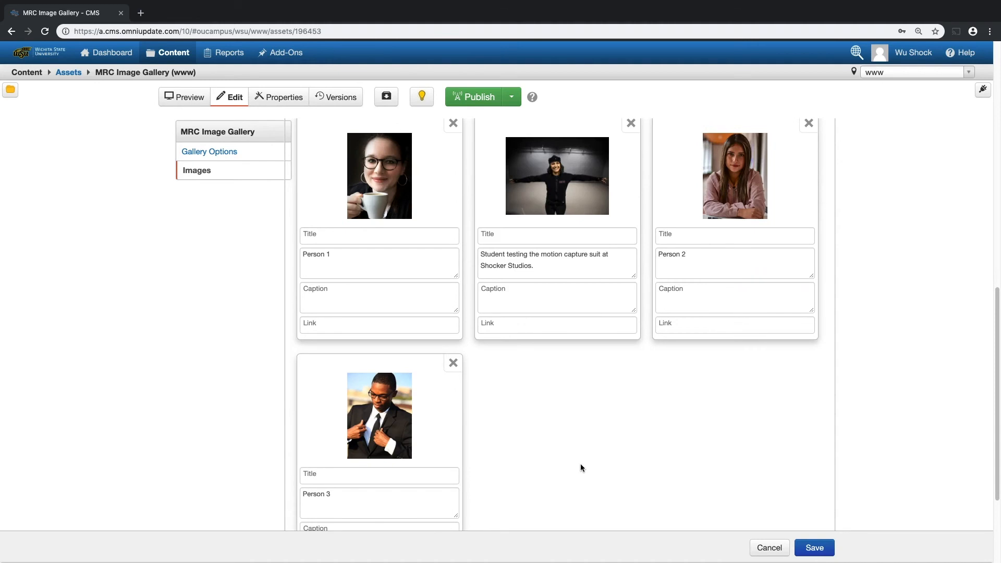
{"action": "left_click", "coordinate": [815, 548]}
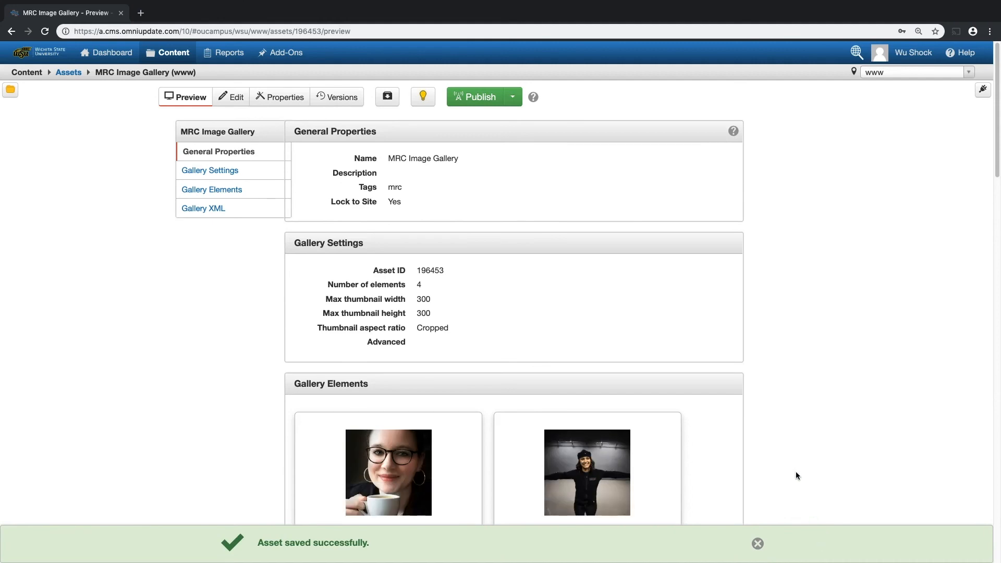
{"action": "left_click", "coordinate": [469, 98]}
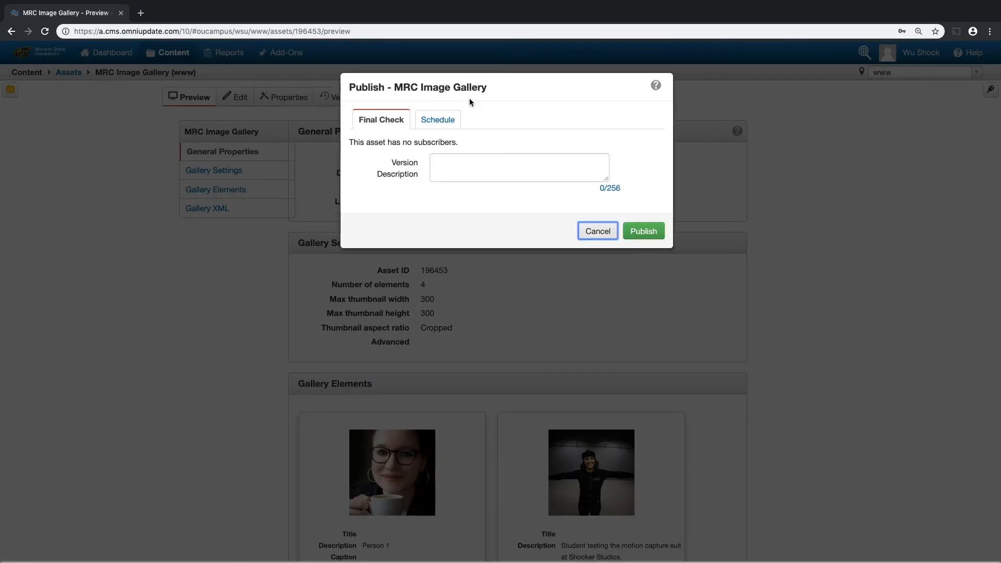
{"action": "left_click", "coordinate": [644, 232]}
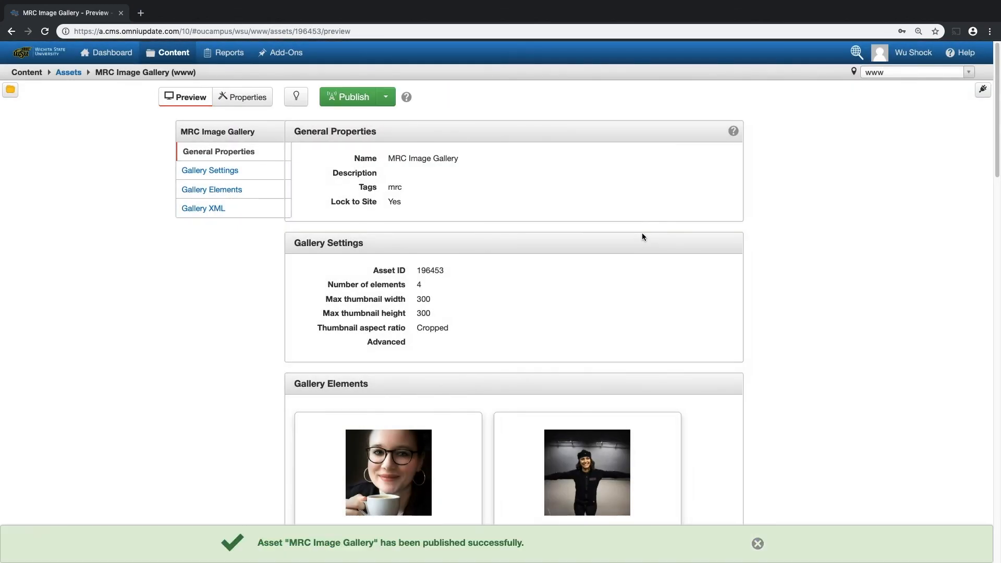
{"action": "left_click", "coordinate": [758, 544]}
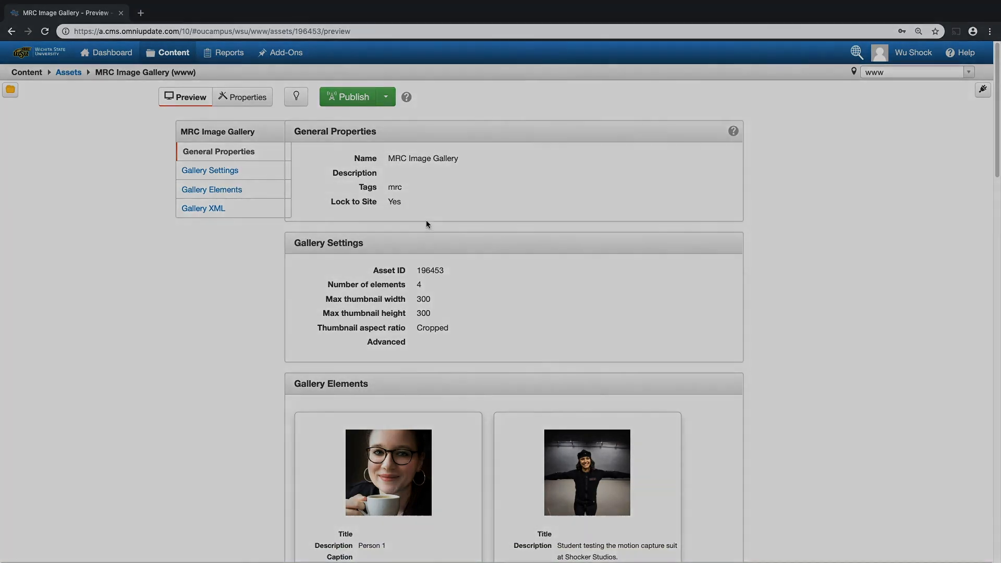